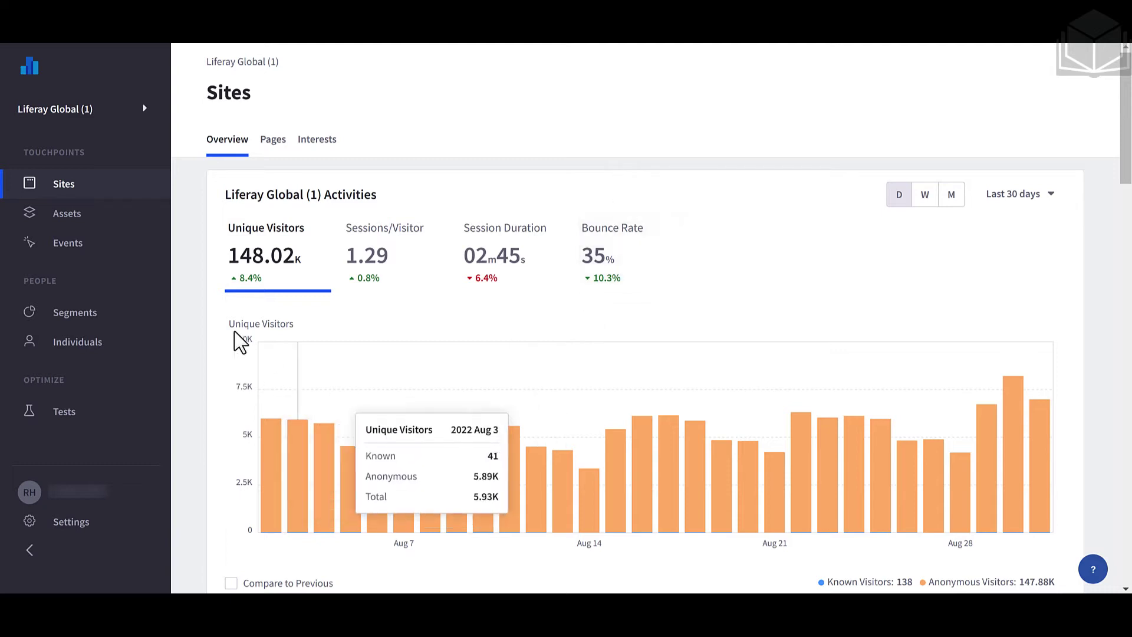
Open the Interested in Analytics Cloud segment and review its overview from the membership chart to the top interests
click(113, 317)
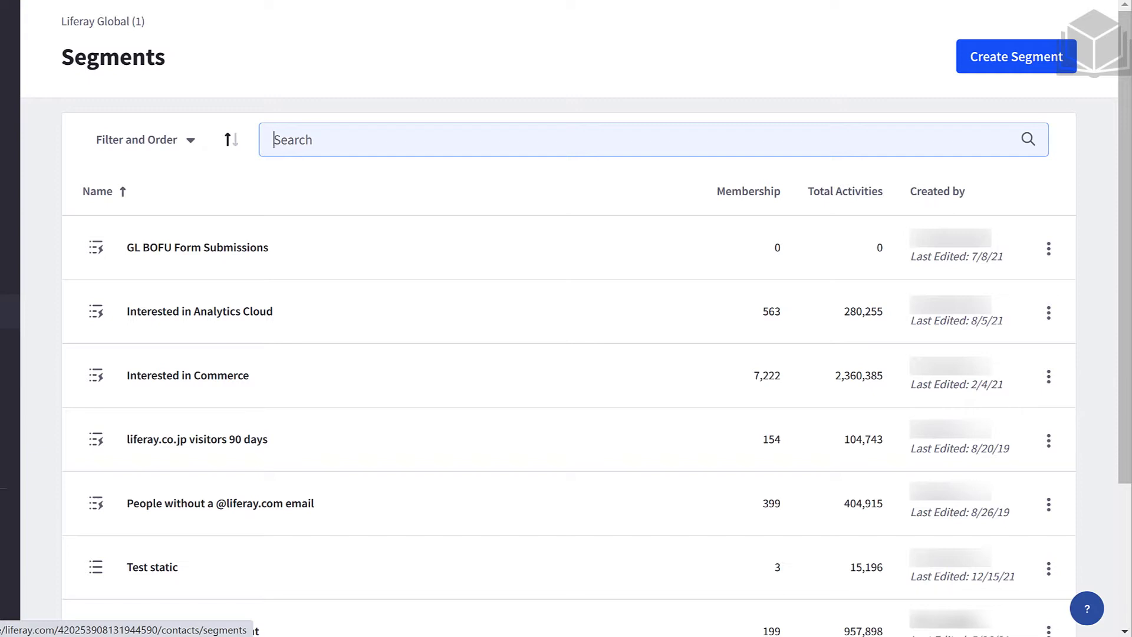
click(160, 319)
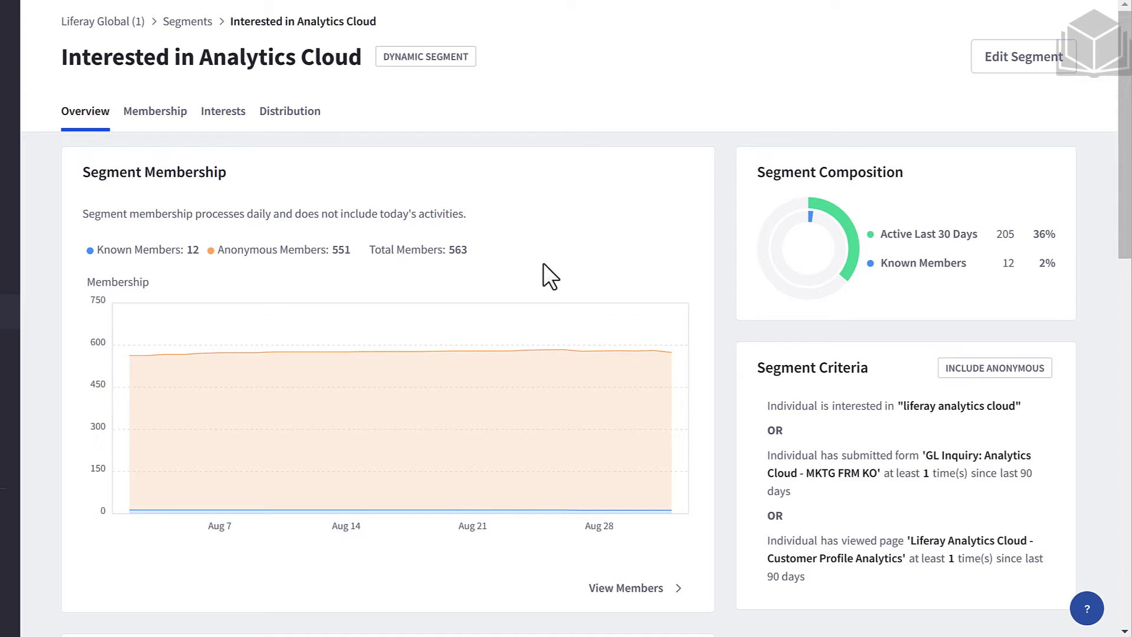
scroll(543, 263, down, 2)
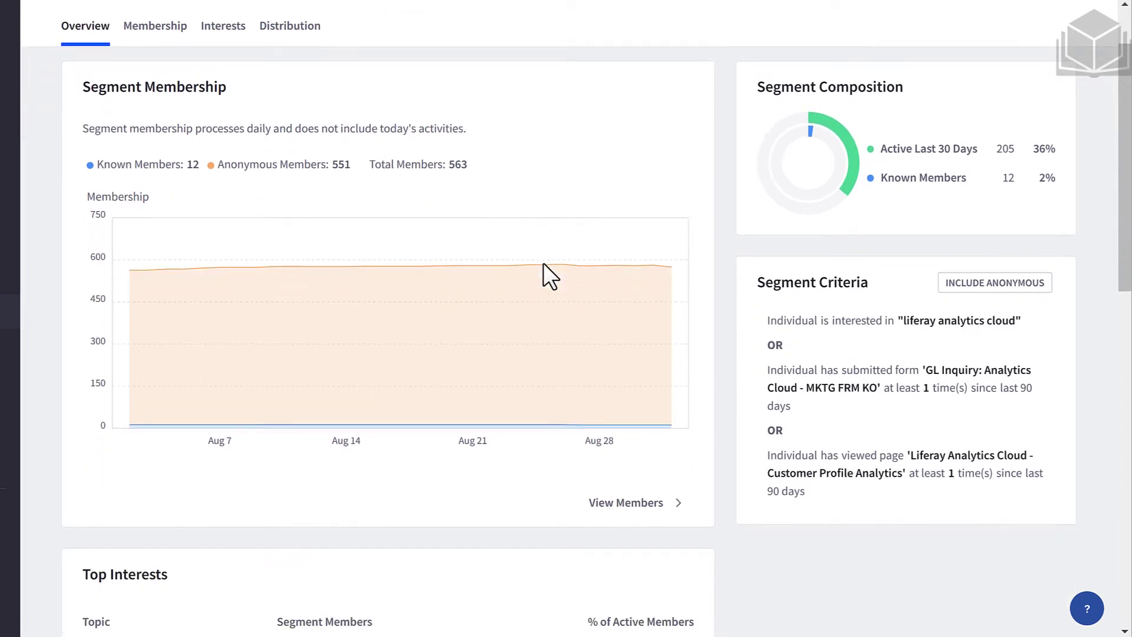
scroll(543, 263, down, 2)
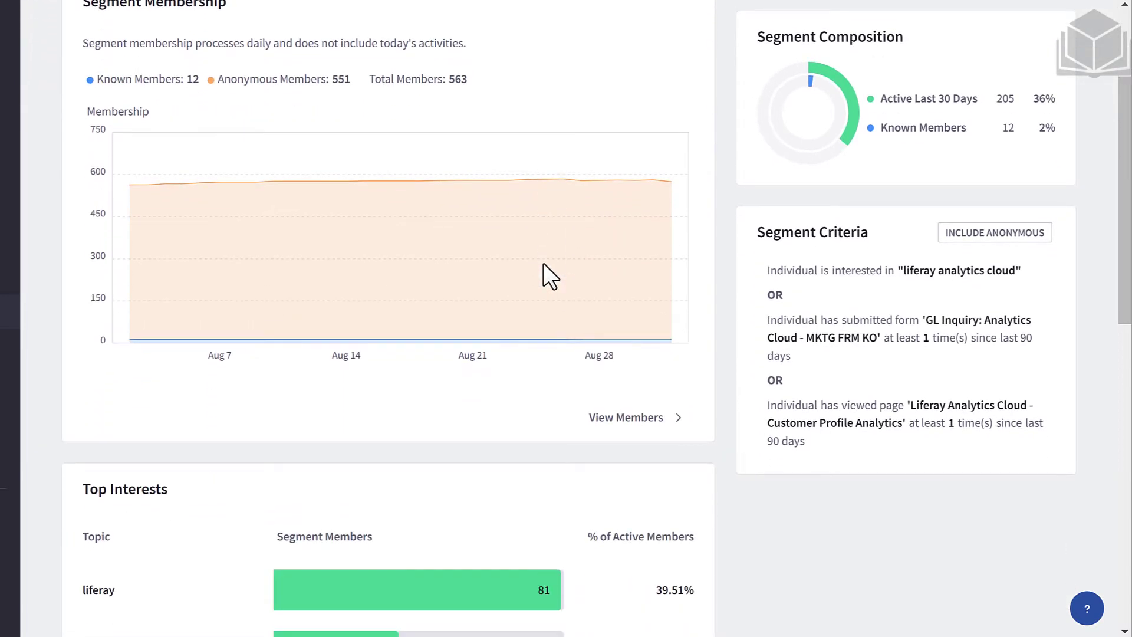
scroll(544, 263, down, 2)
scroll(441, 453, down, 10)
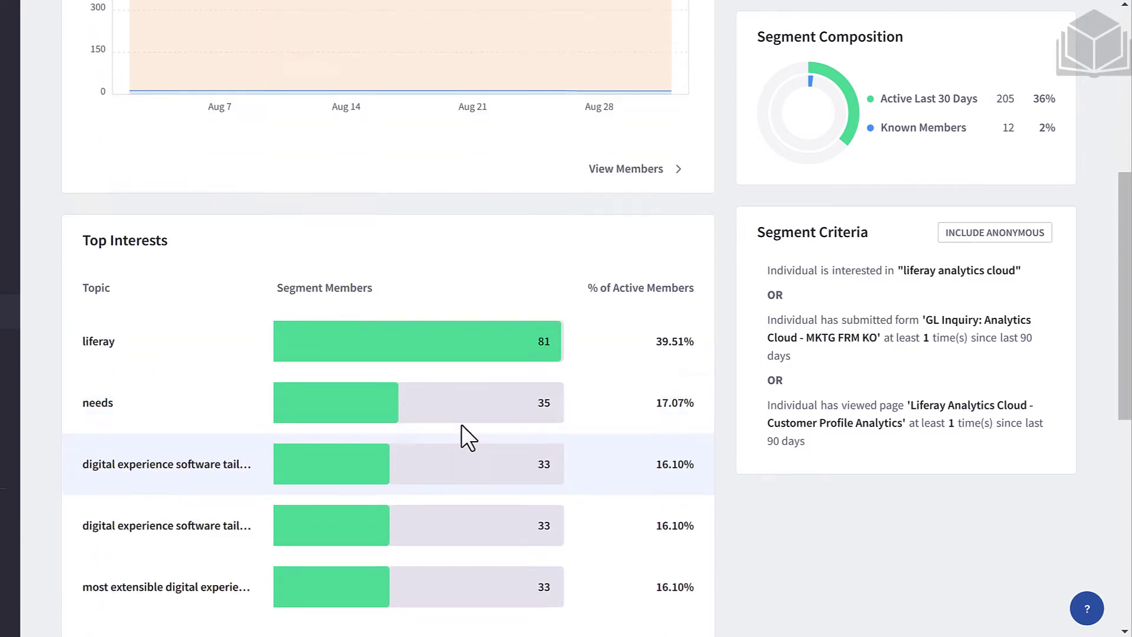
scroll(474, 403, up, 7)
scroll(474, 403, up, 9)
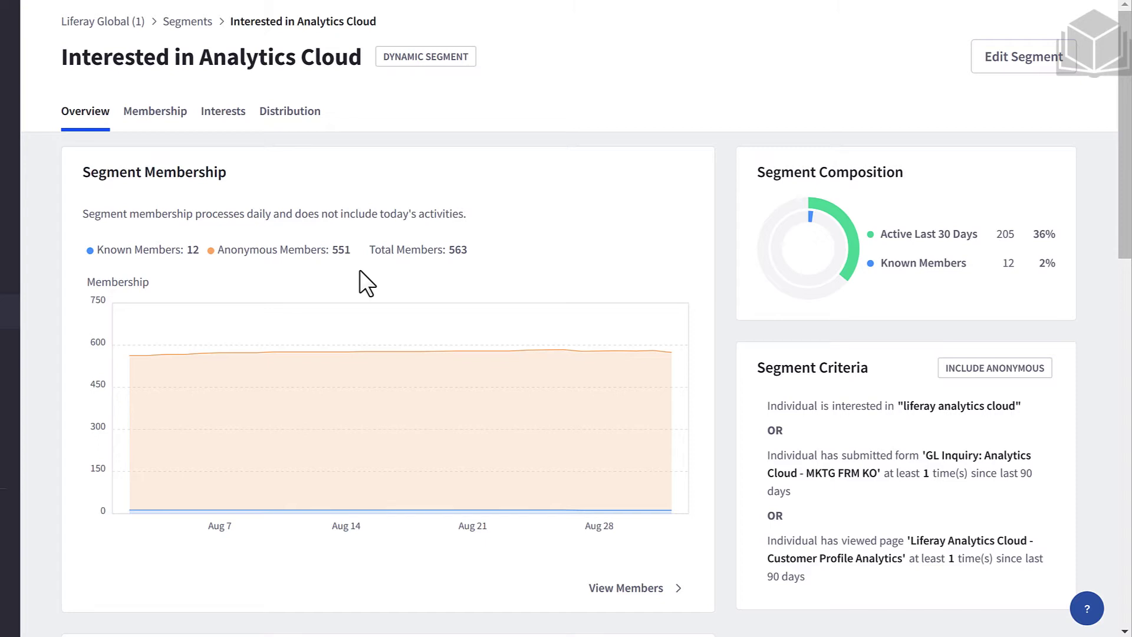
mouse_move(366, 334)
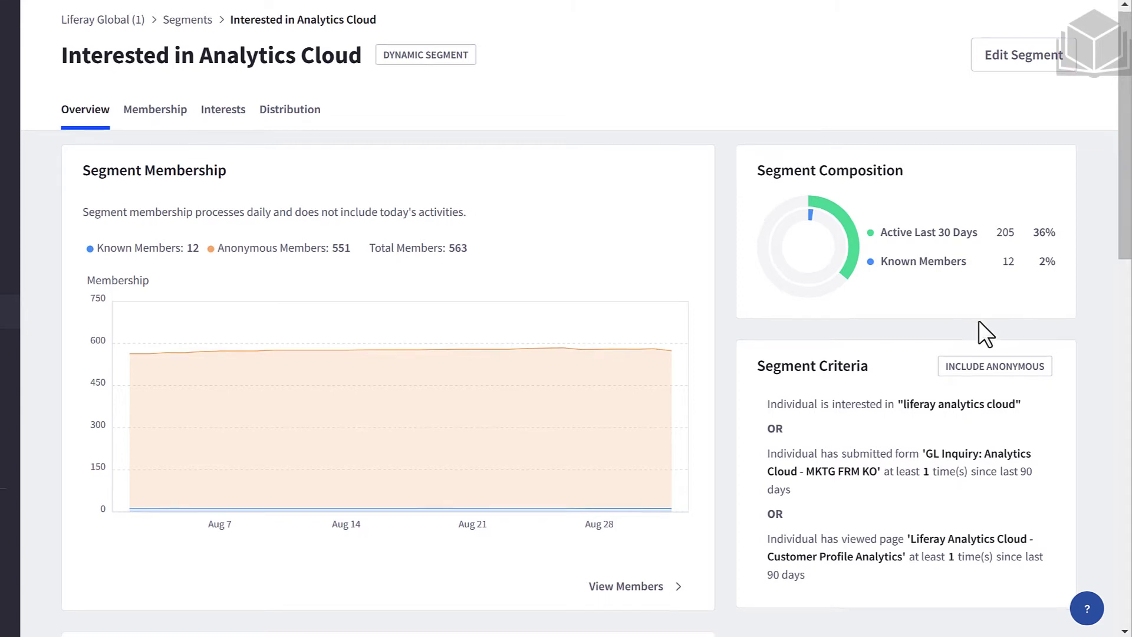
Examine the segment's composition, its criteria and the Top Interests table on the overview
scroll(955, 342, down, 1)
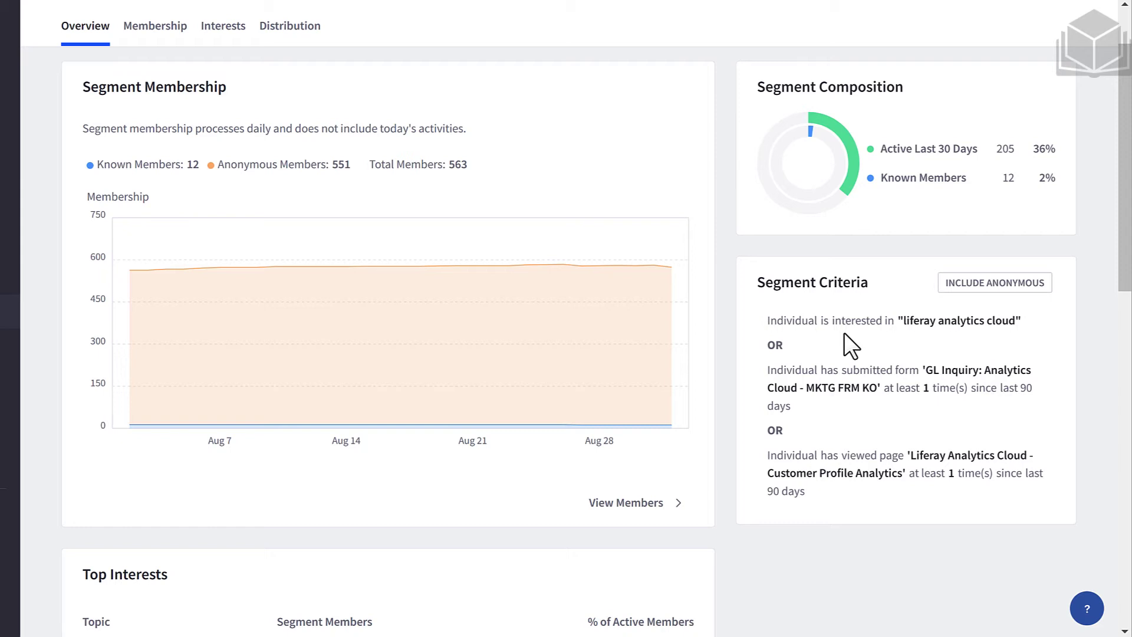
scroll(844, 332, down, 7)
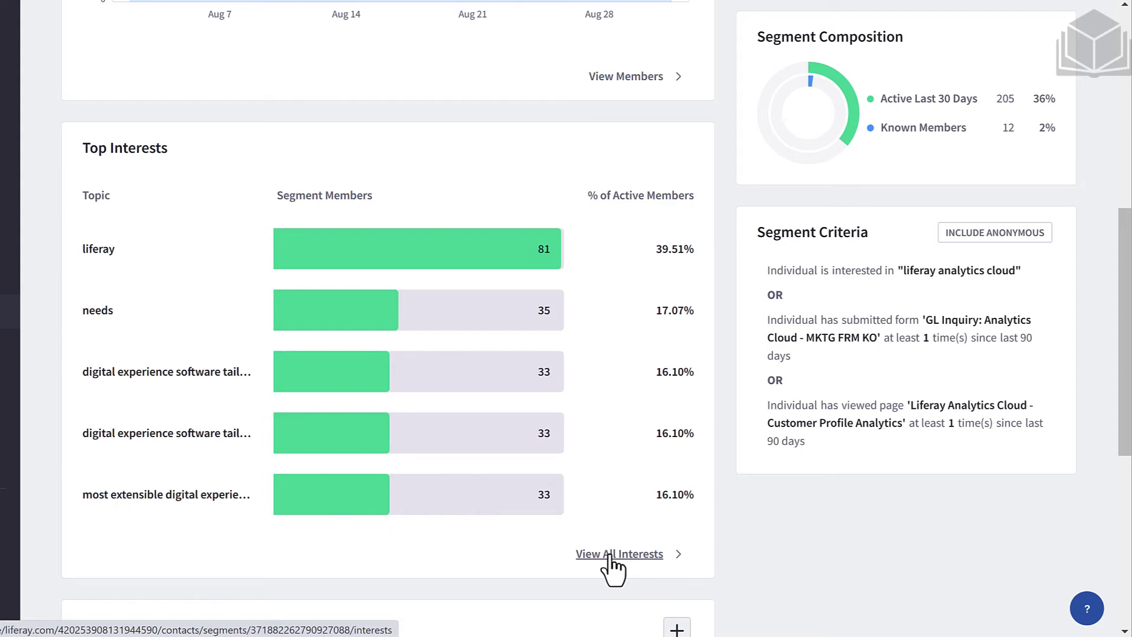
scroll(632, 561, up, 10)
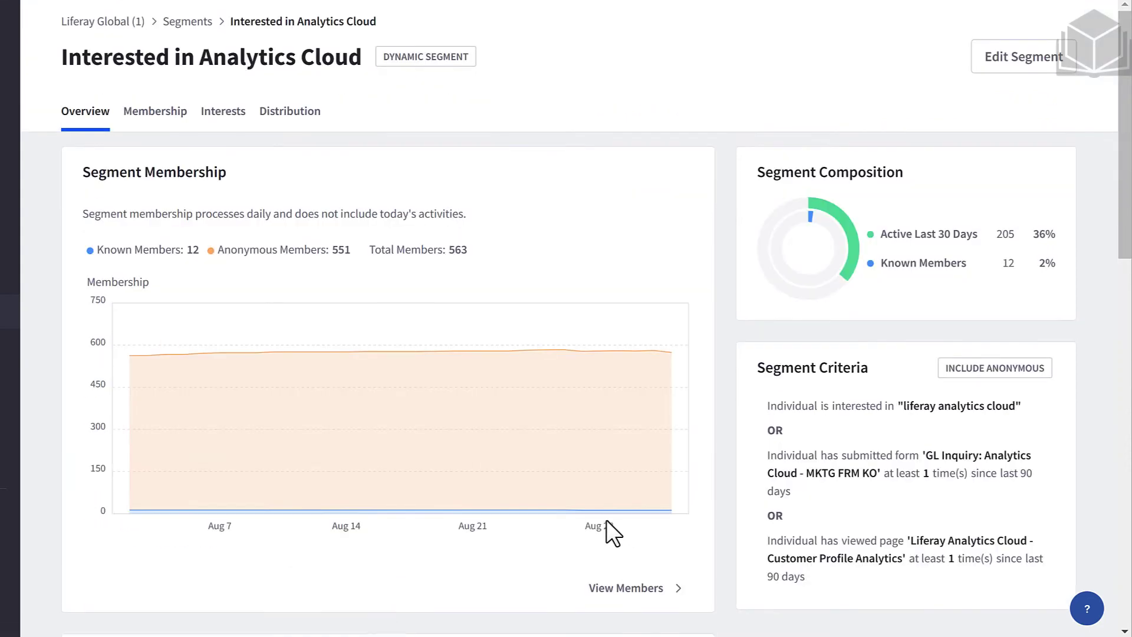
scroll(466, 174, down, 3)
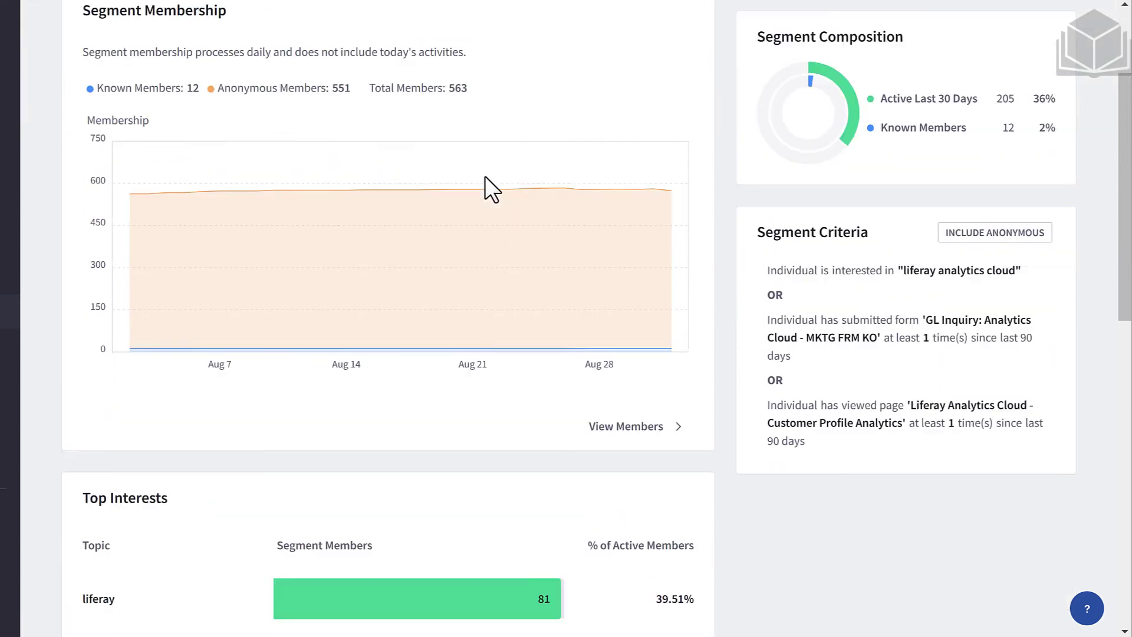
scroll(495, 180, down, 8)
scroll(507, 231, up, 2)
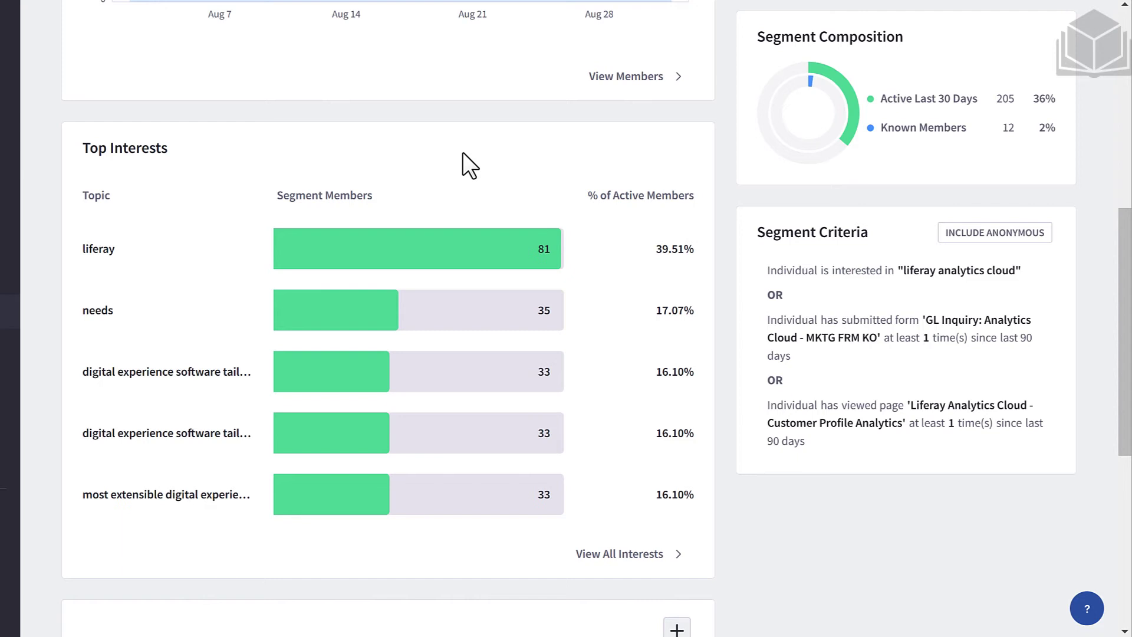
Inspect the attributes available for a breakdown of Individuals on the segment overview without choosing one
scroll(466, 159, down, 8)
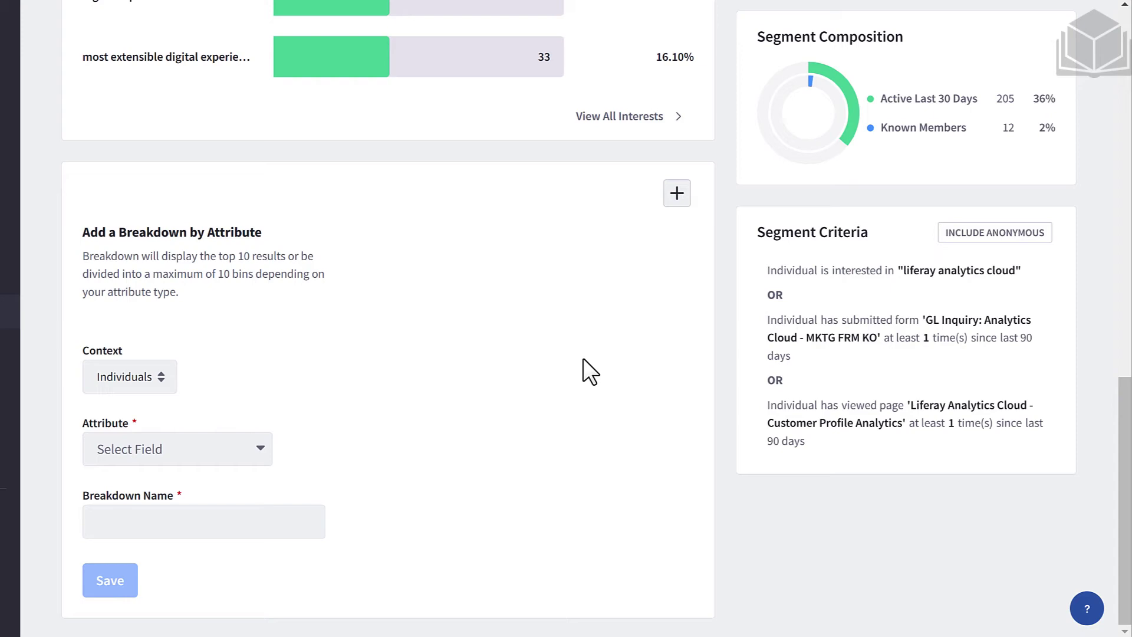
scroll(583, 359, up, 10)
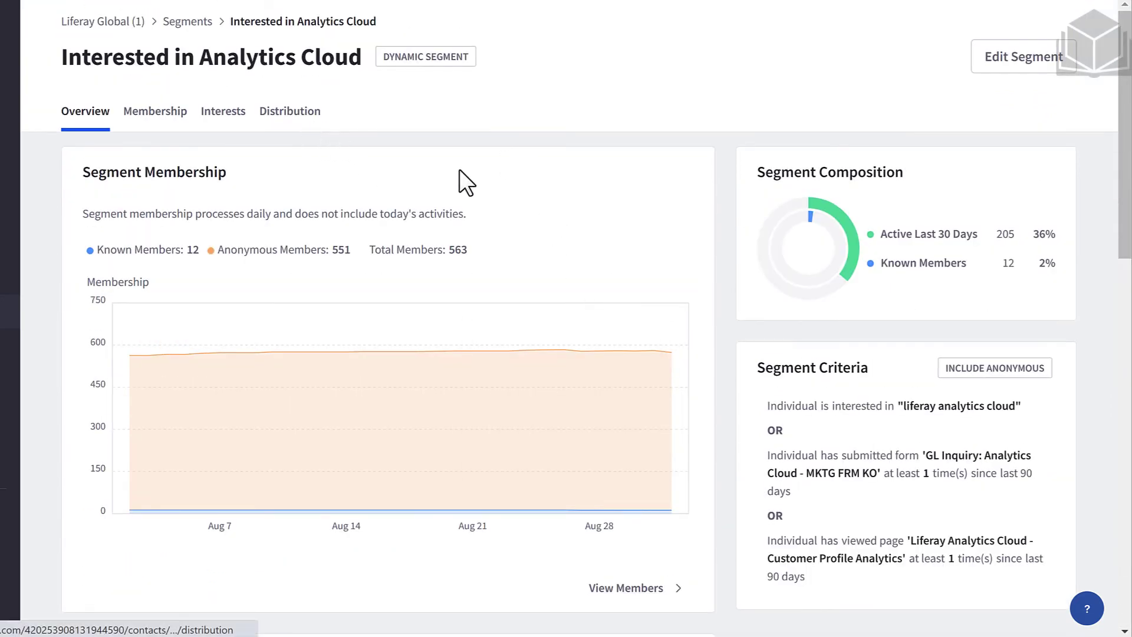
scroll(457, 177, down, 15)
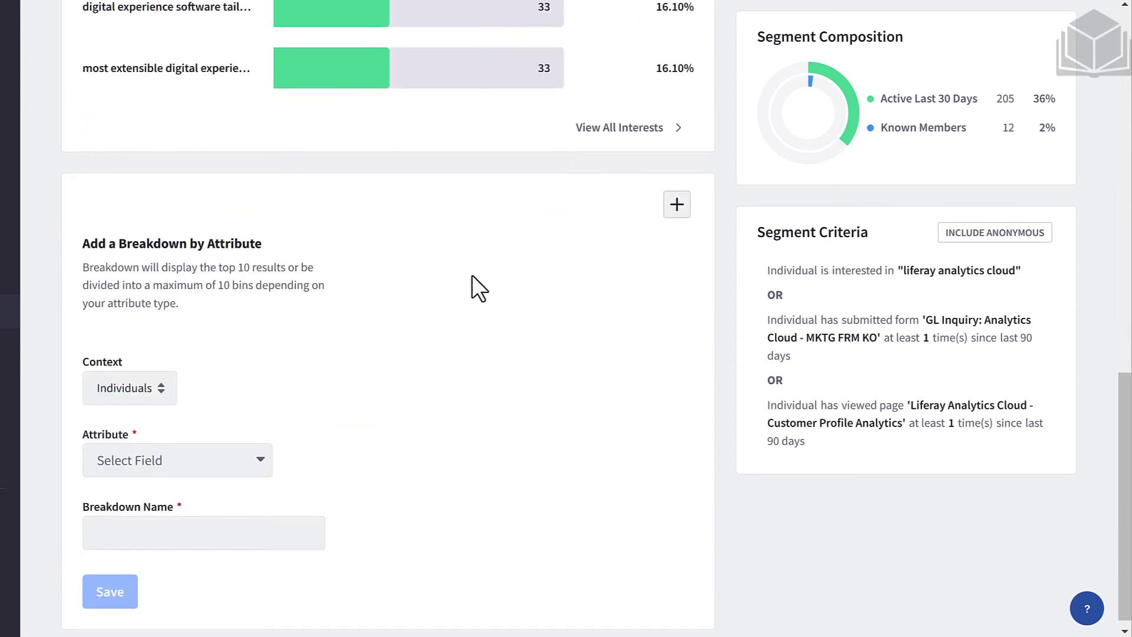
scroll(475, 290, down, 1)
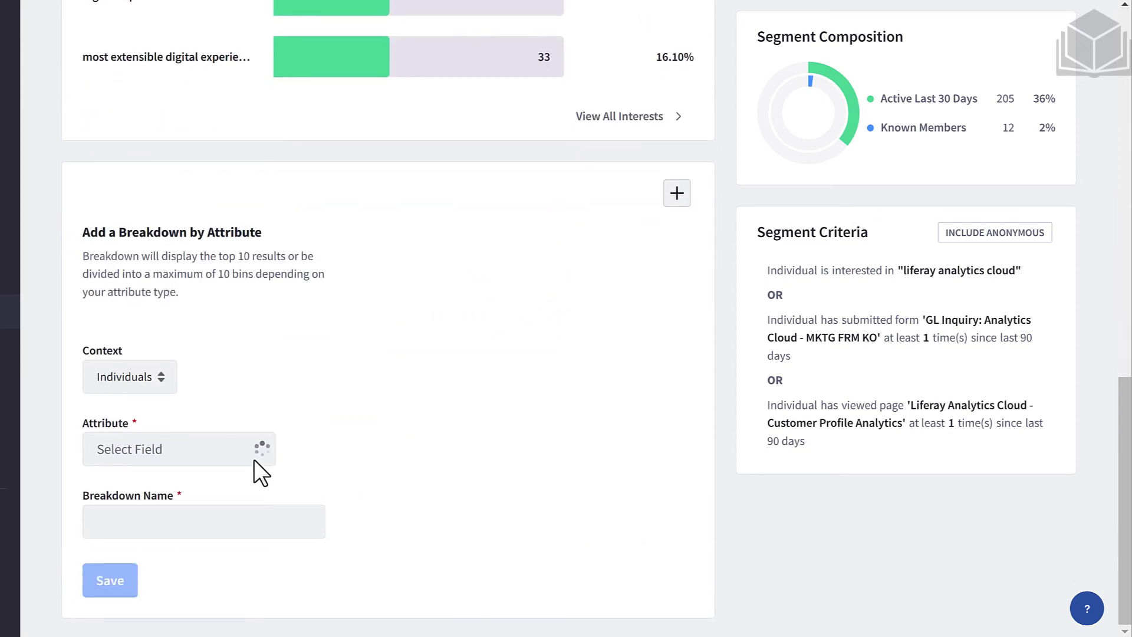
scroll(429, 443, down, 3)
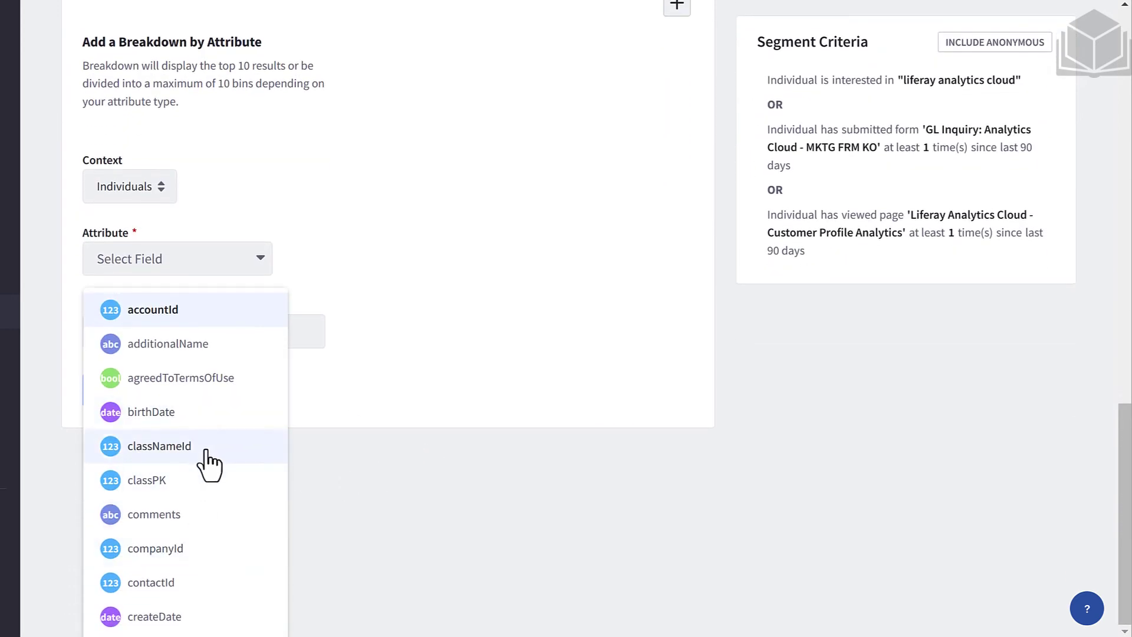
click(414, 330)
scroll(421, 332, up, 3)
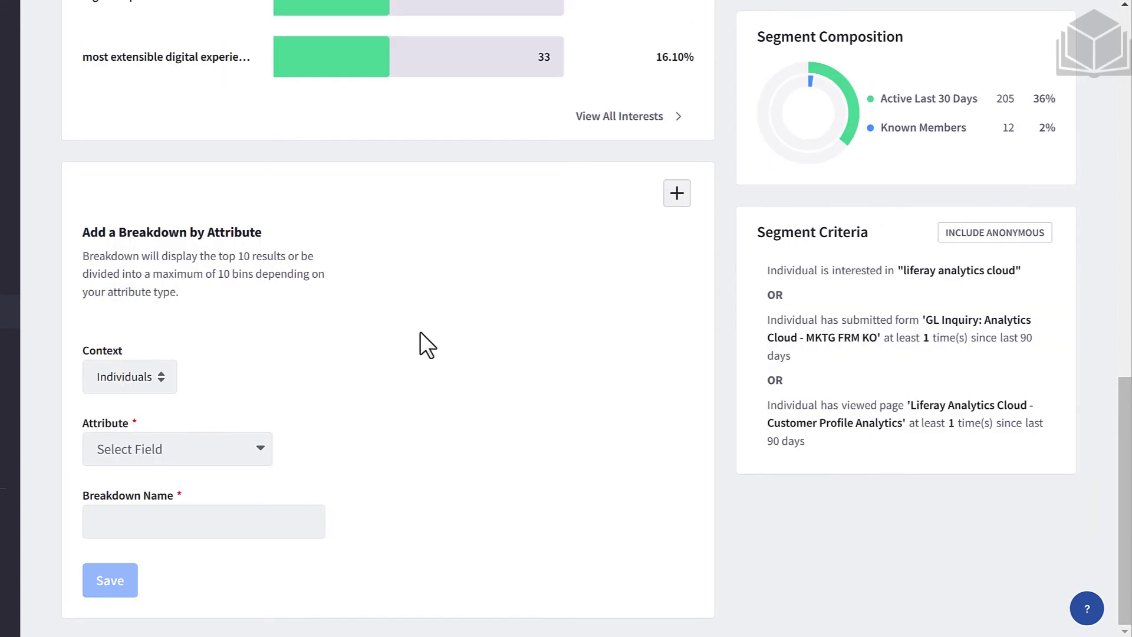
scroll(453, 366, up, 10)
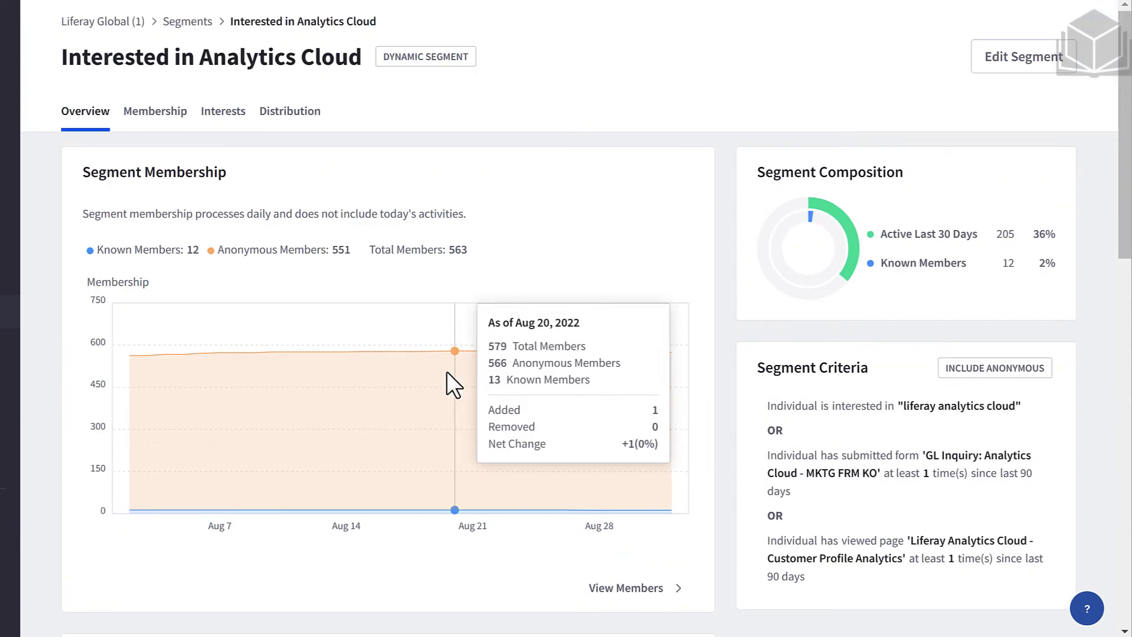
Review the segment's membership details with the Known Members list, and view its interest topics
click(176, 123)
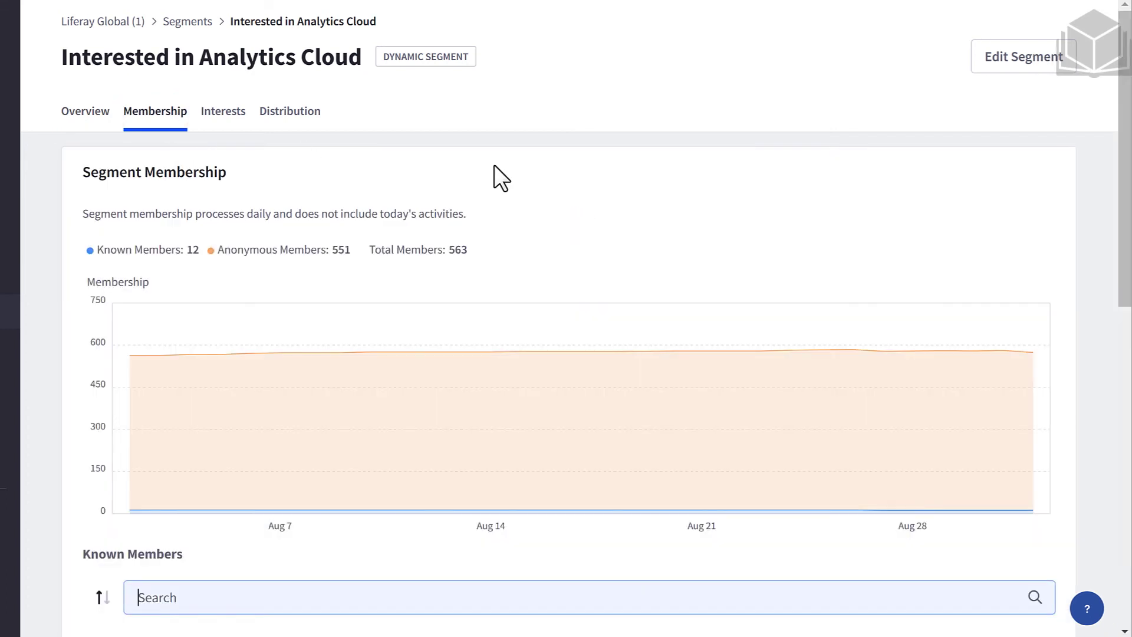
scroll(504, 180, down, 4)
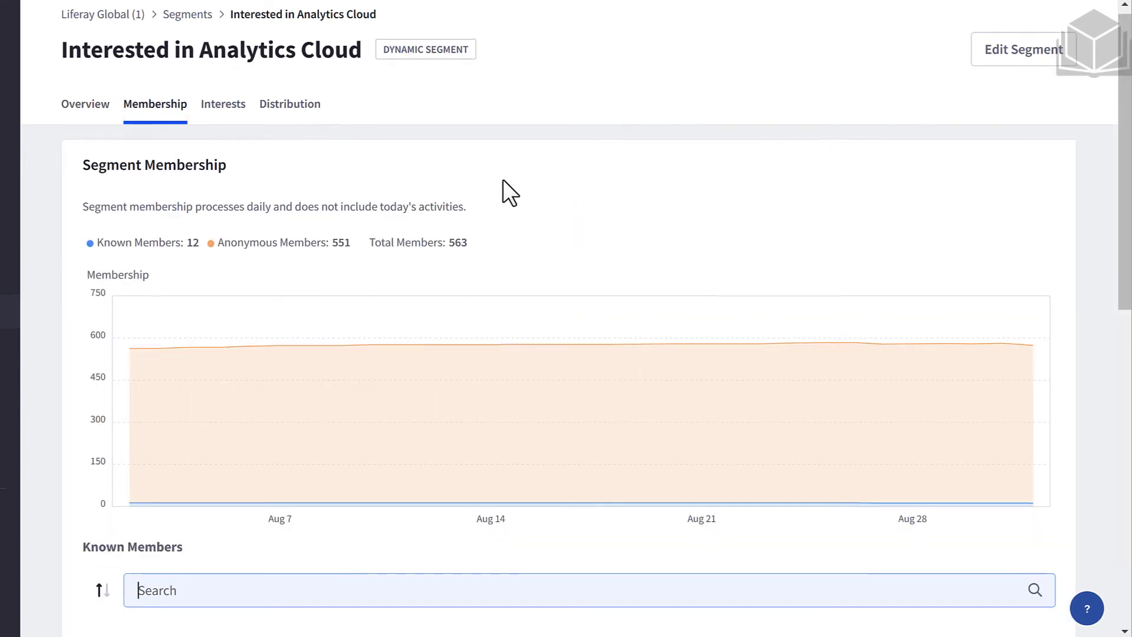
scroll(511, 185, down, 3)
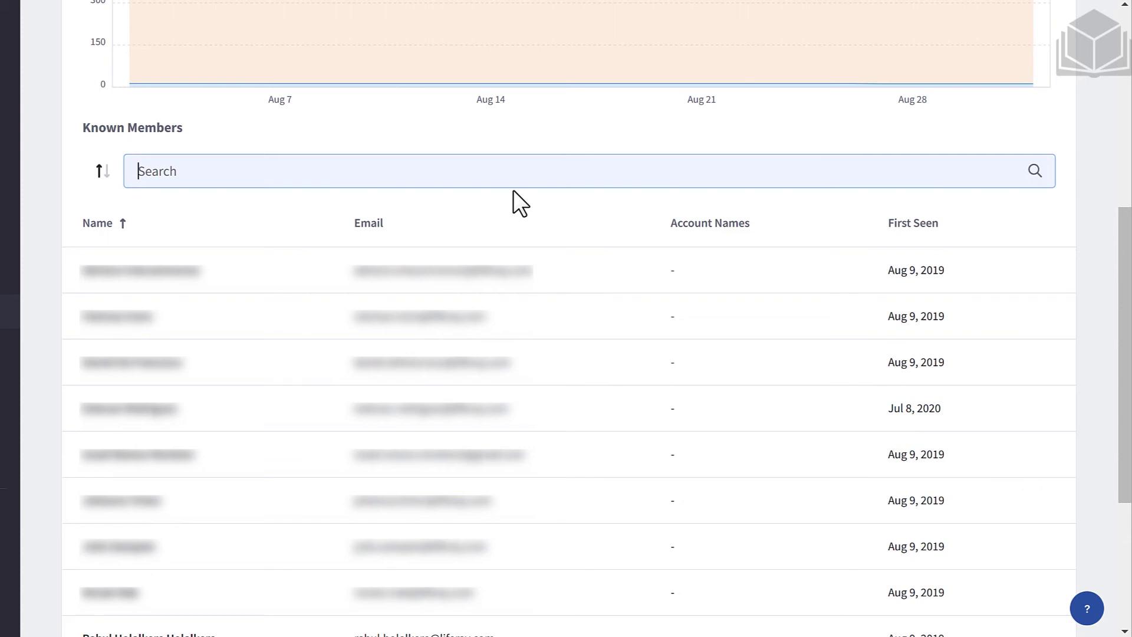
scroll(514, 191, up, 7)
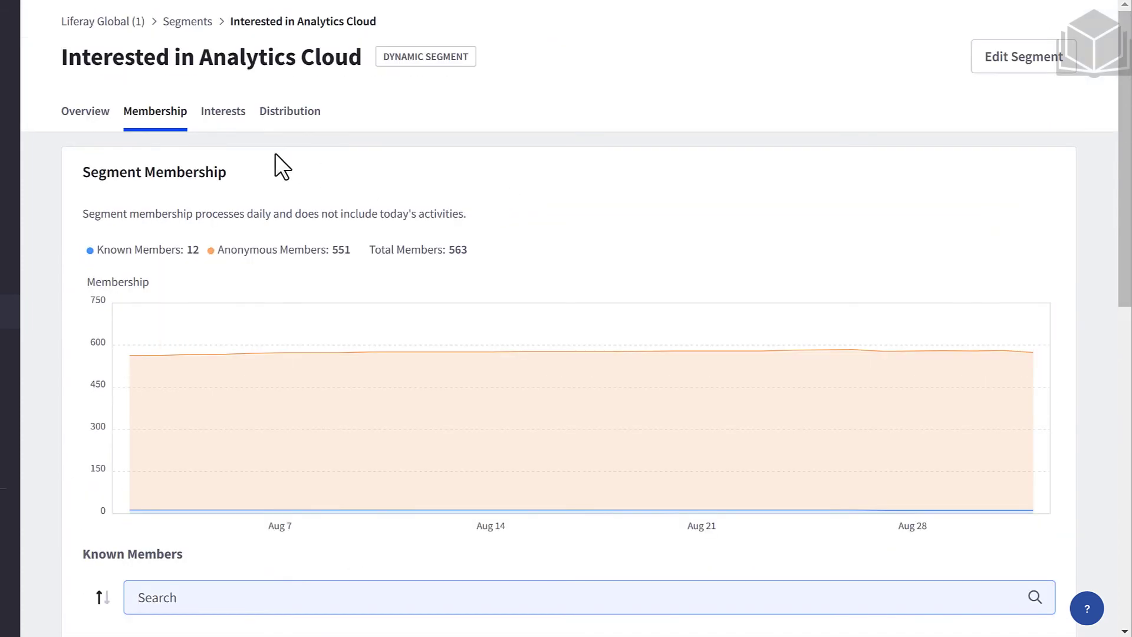
click(240, 119)
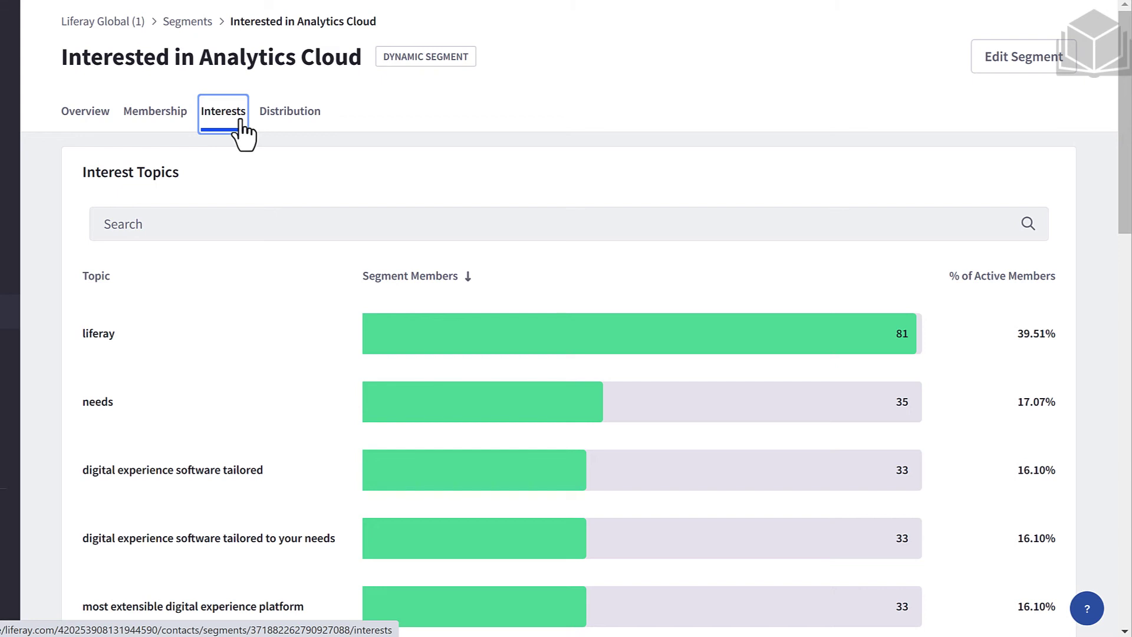
Break down the segment's distribution of Individuals by the birthDate attribute
click(283, 122)
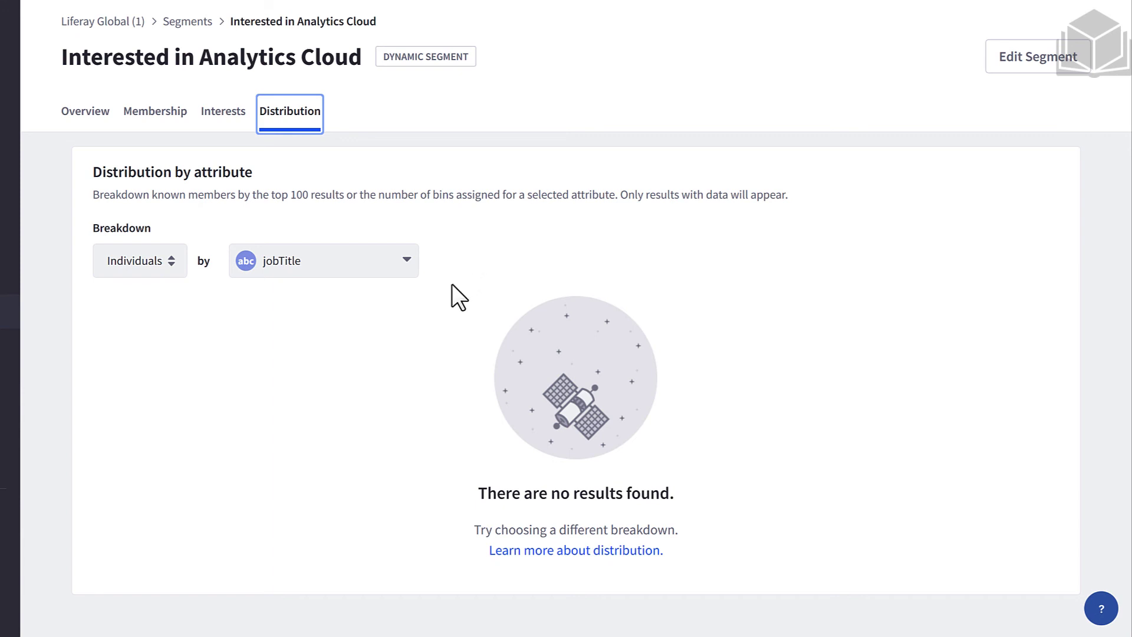
click(388, 262)
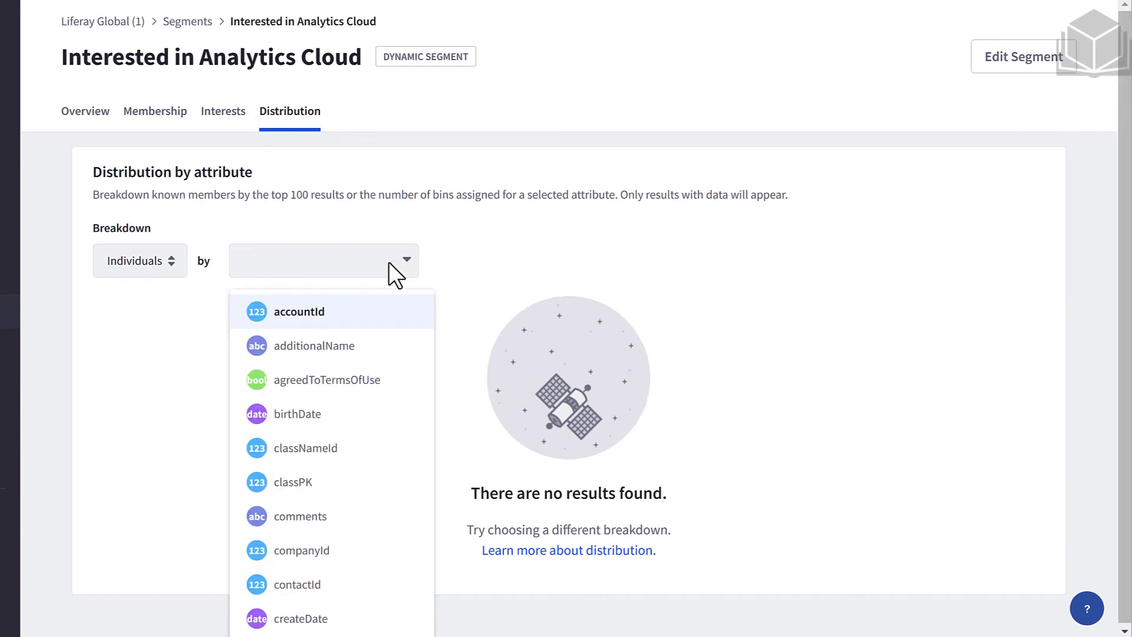
click(361, 420)
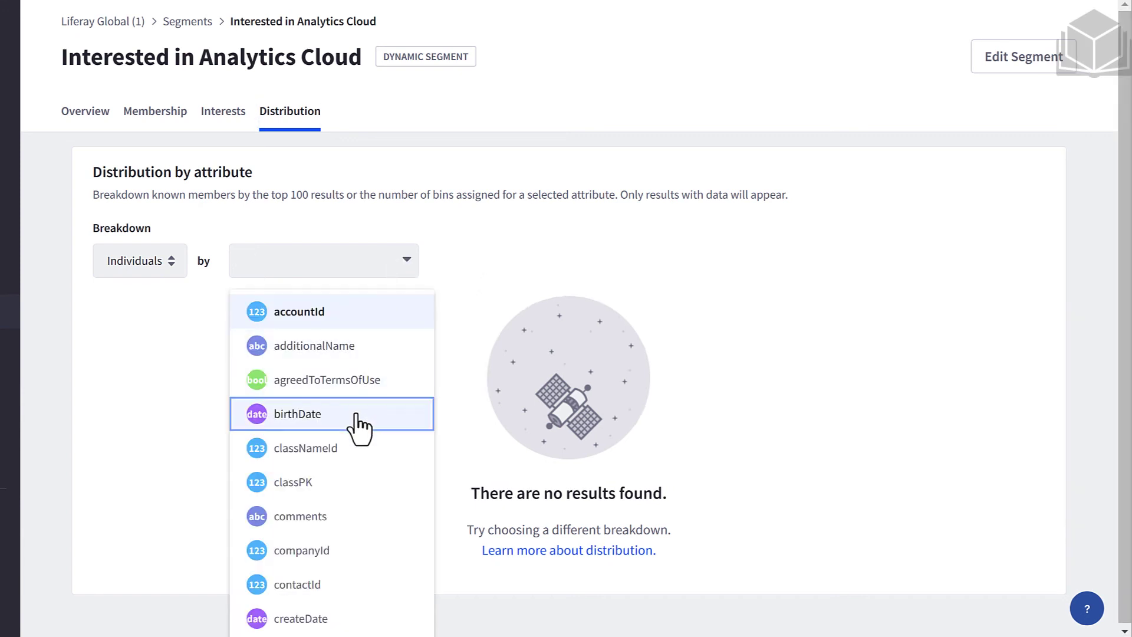